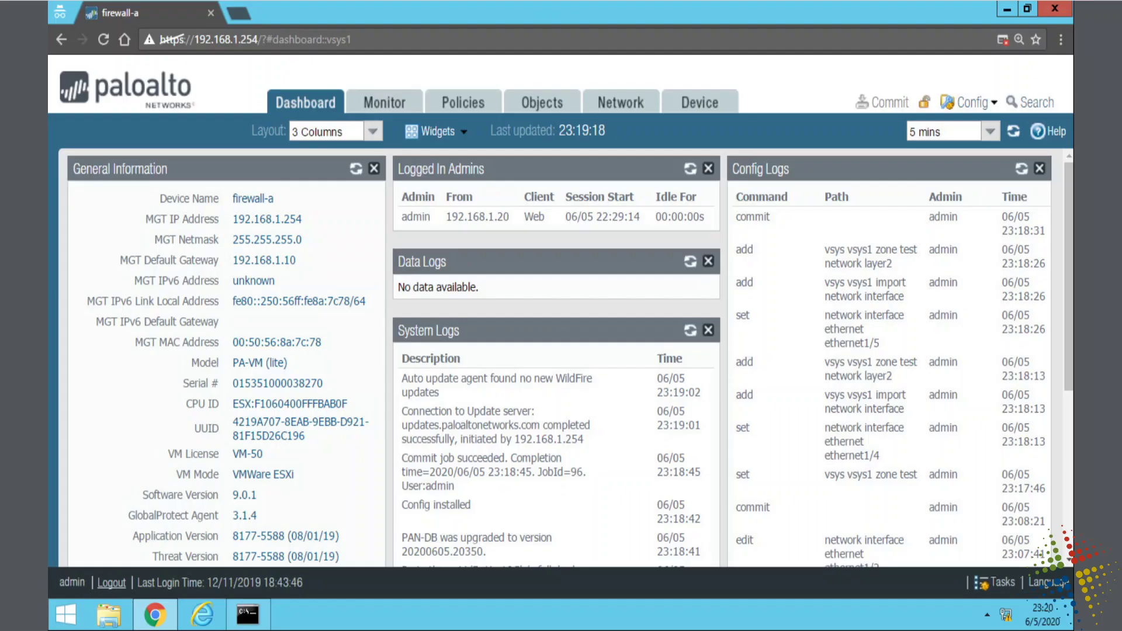
# Under Network > Zones, add a Virtual Wire type zone named 'vWire'.
pyautogui.click(620, 108)
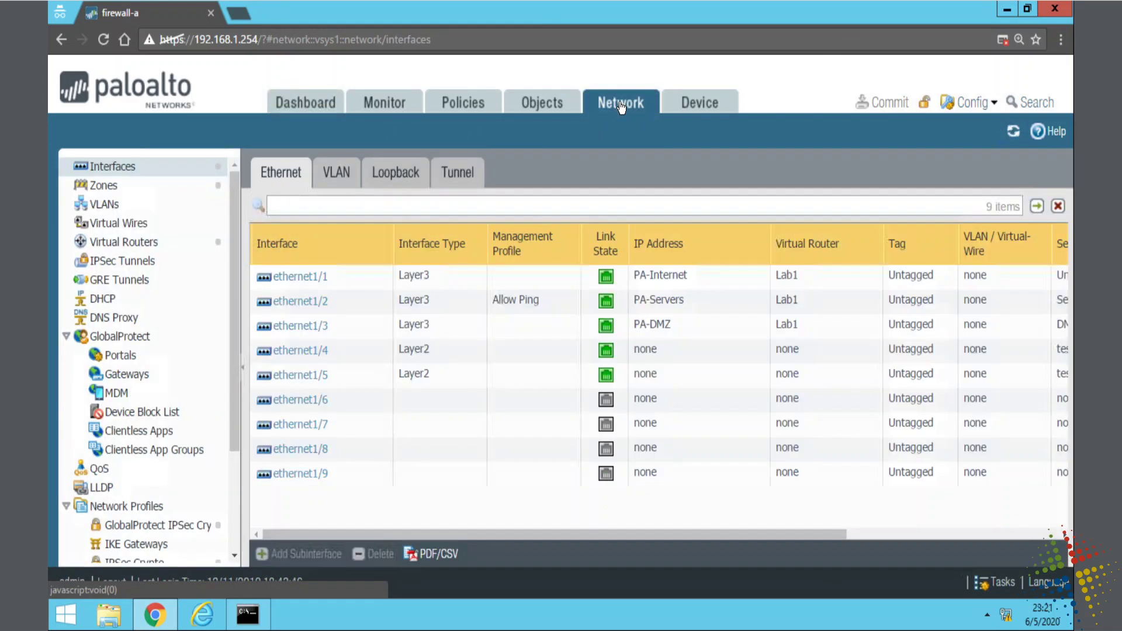
pyautogui.click(142, 185)
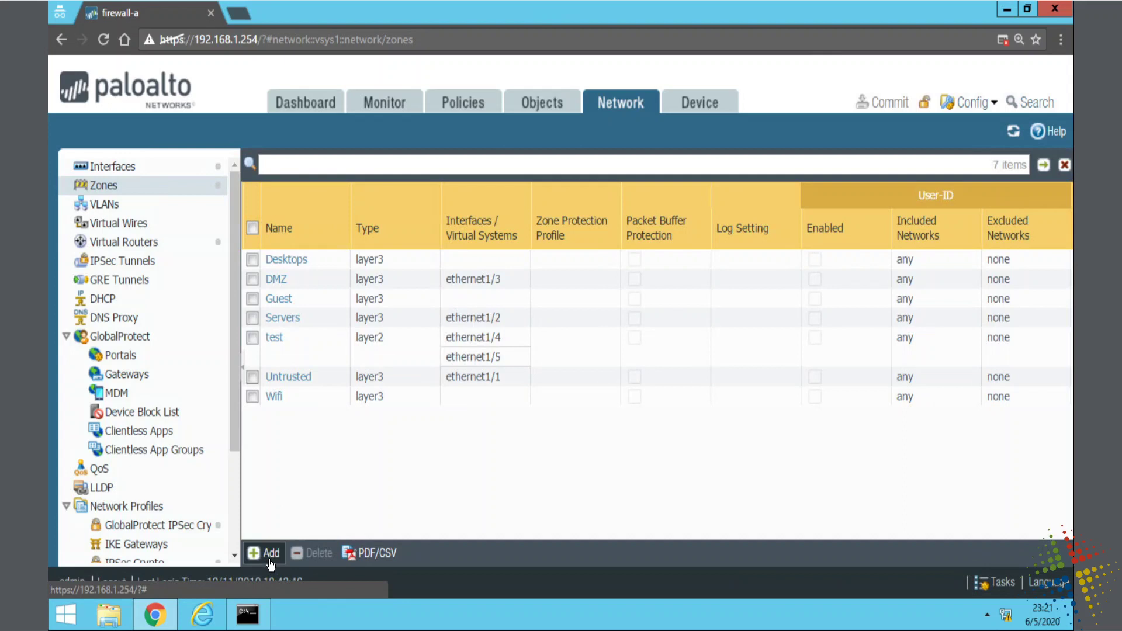
pyautogui.click(270, 554)
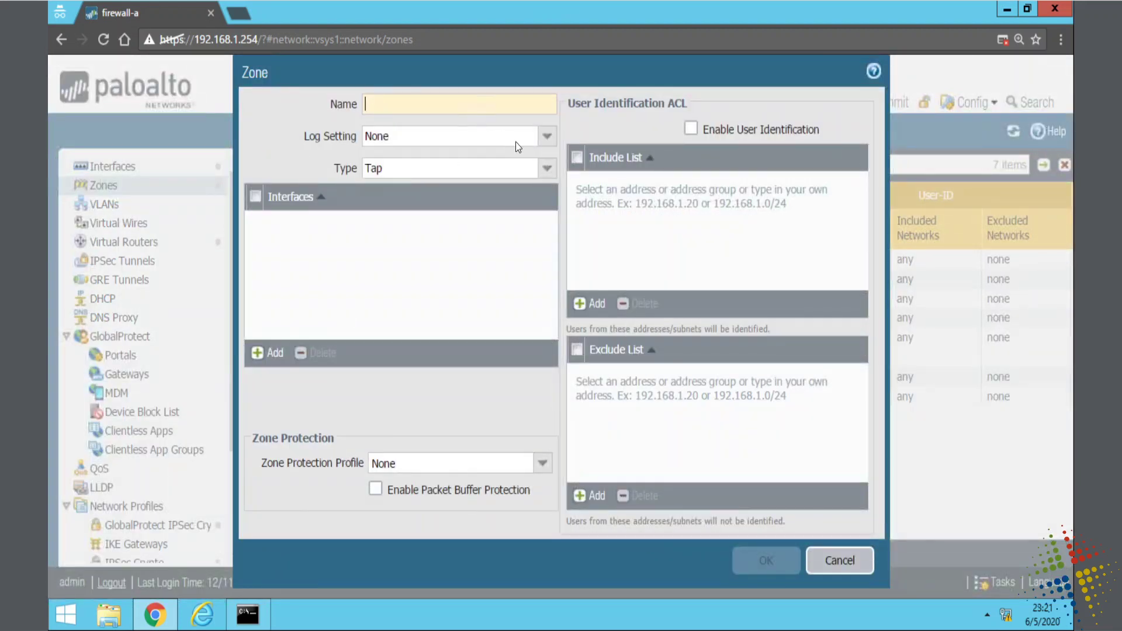
pyautogui.click(546, 135)
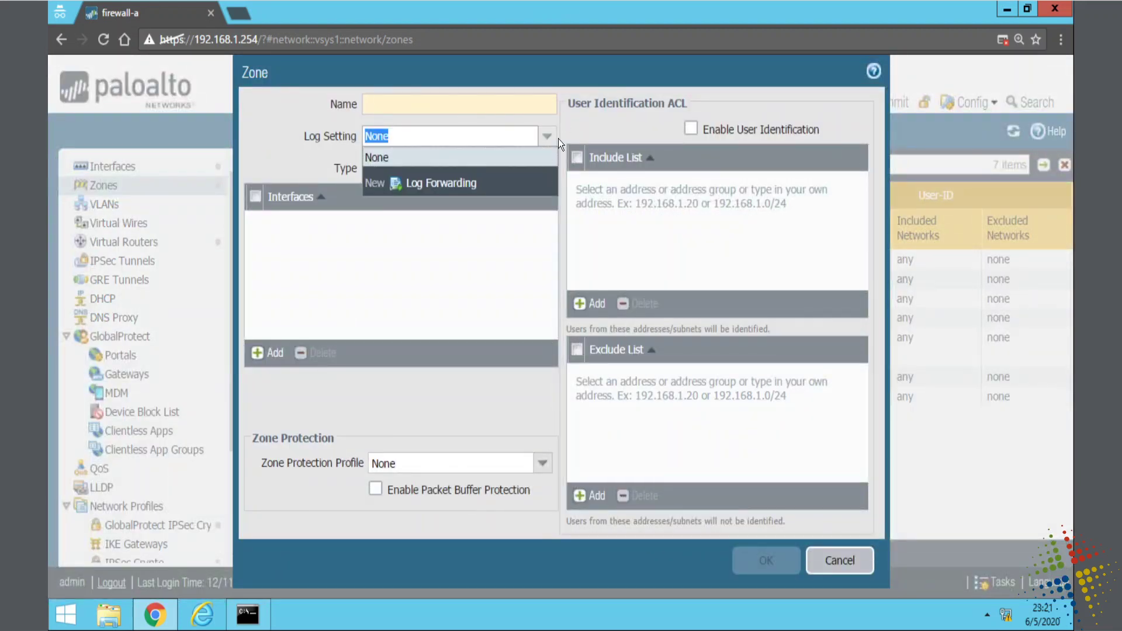
pyautogui.click(550, 137)
pyautogui.click(546, 169)
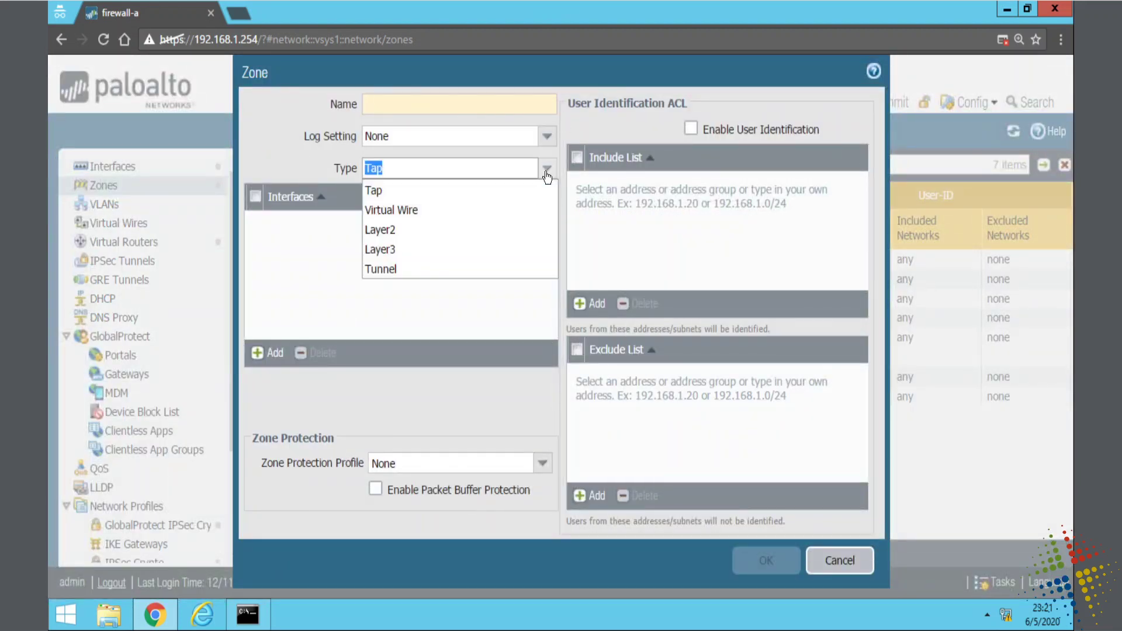
pyautogui.click(432, 212)
pyautogui.click(430, 114)
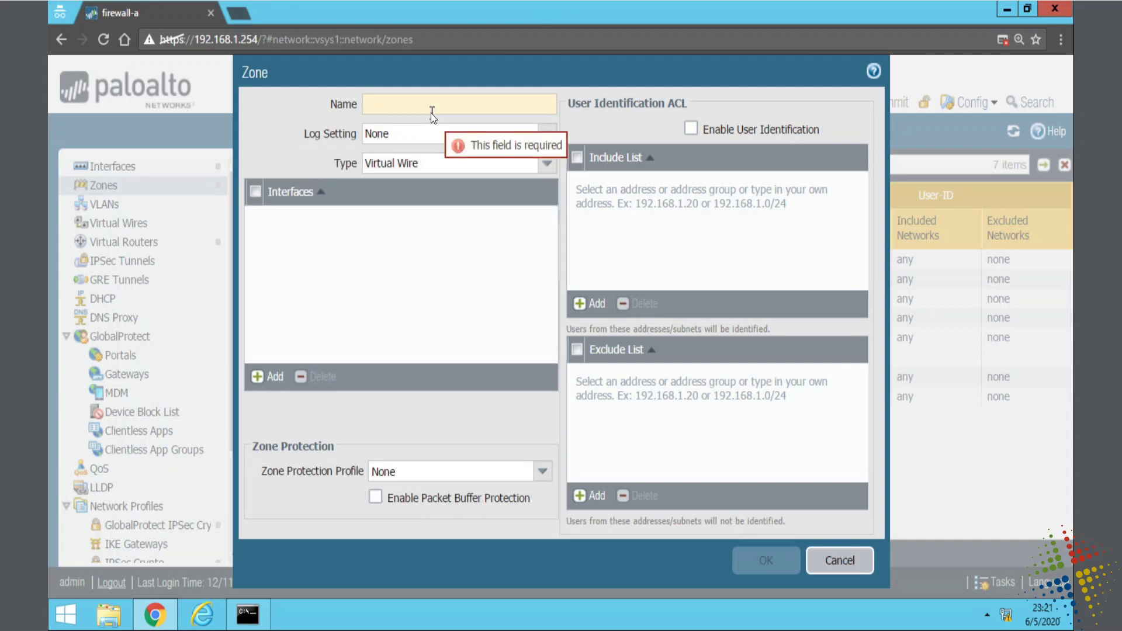
pyautogui.write('vWire')
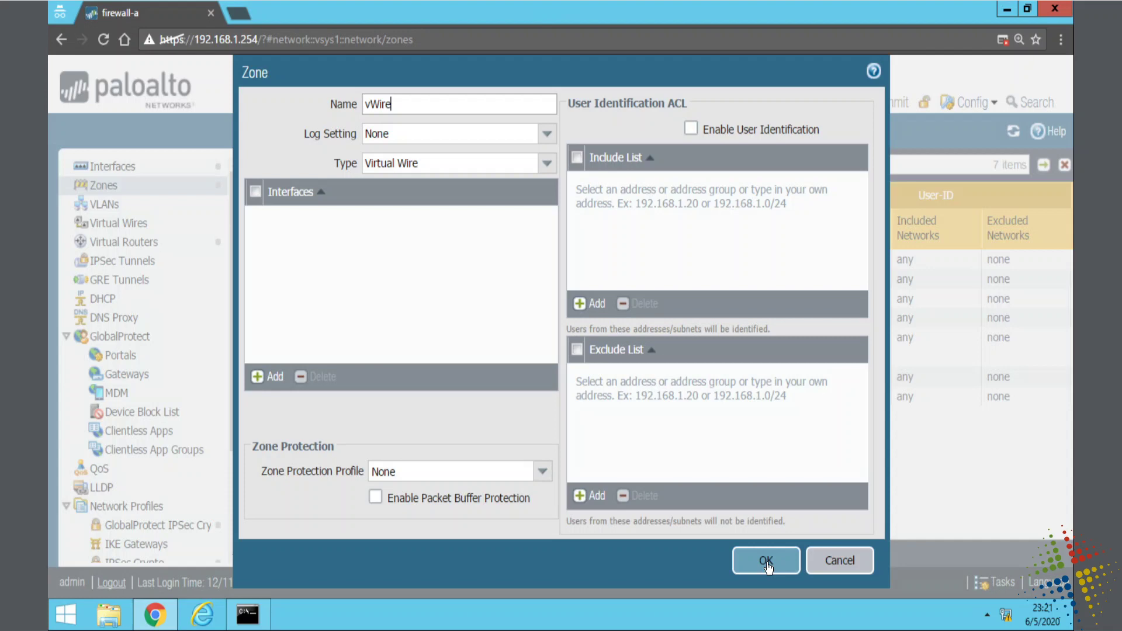
pyautogui.click(767, 565)
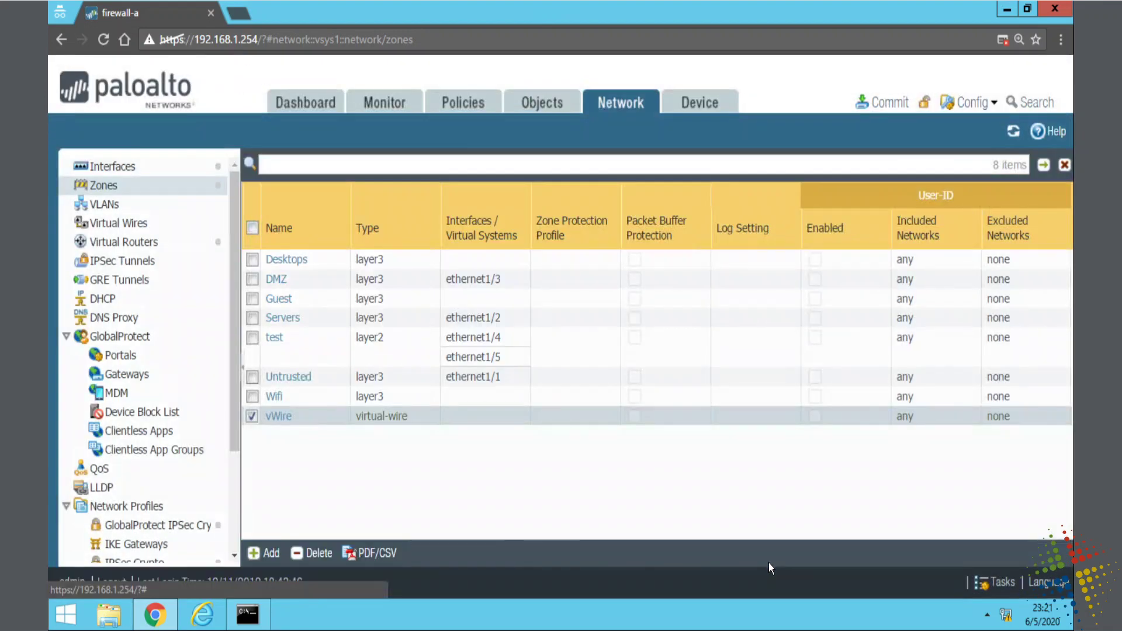
# Set ethernet1/6 to interface type Virtual Wire in security zone vWire.
pyautogui.click(123, 170)
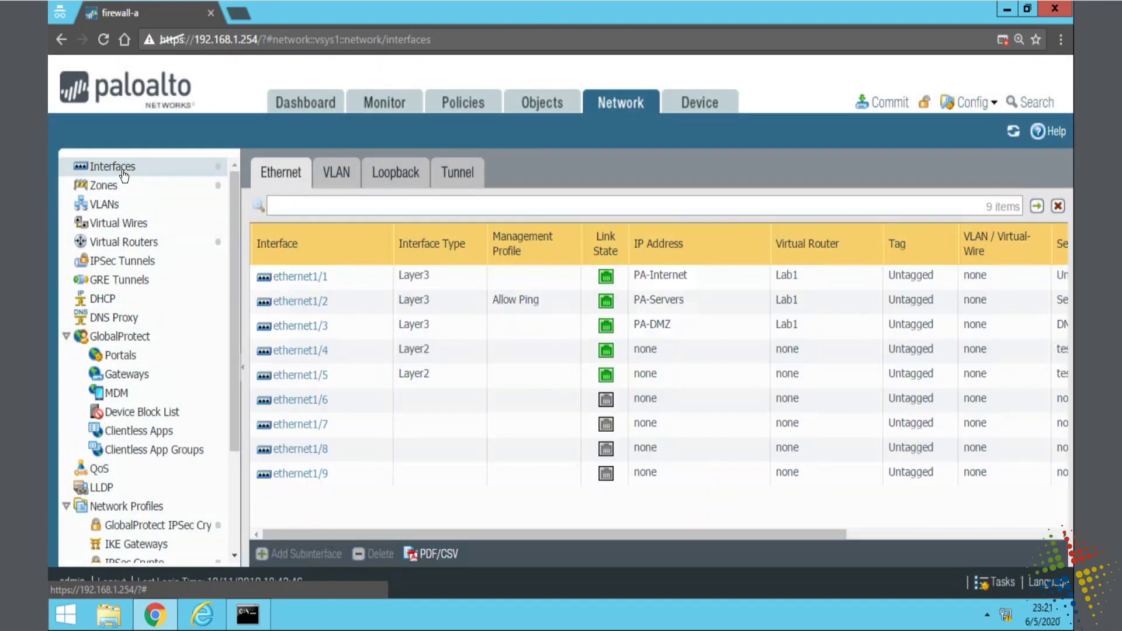
pyautogui.click(294, 402)
pyautogui.click(294, 401)
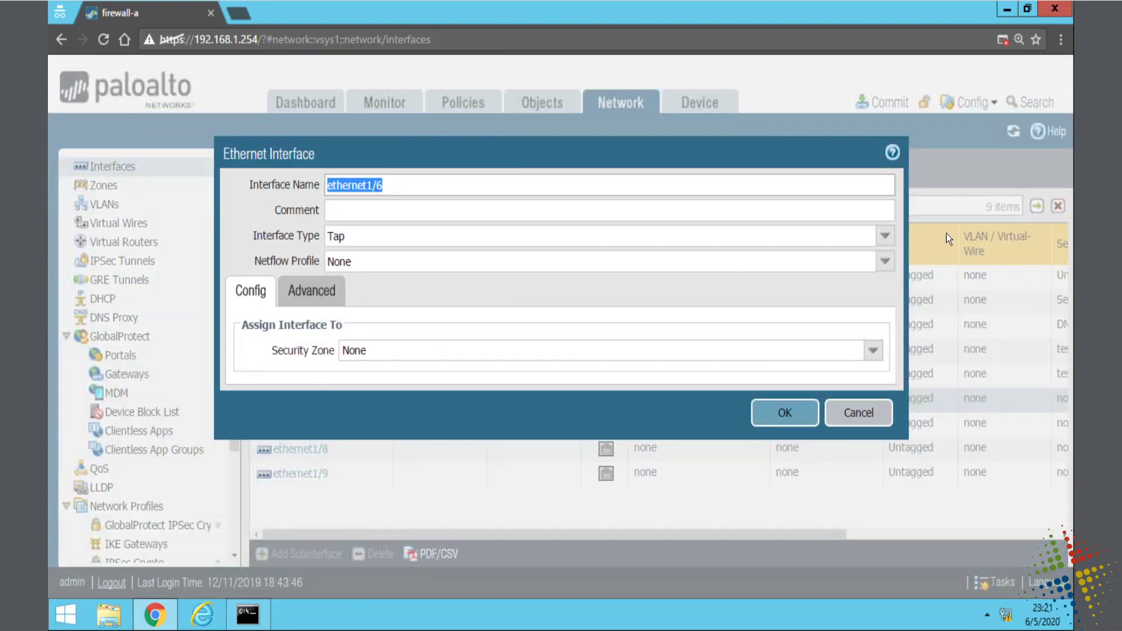
pyautogui.click(884, 236)
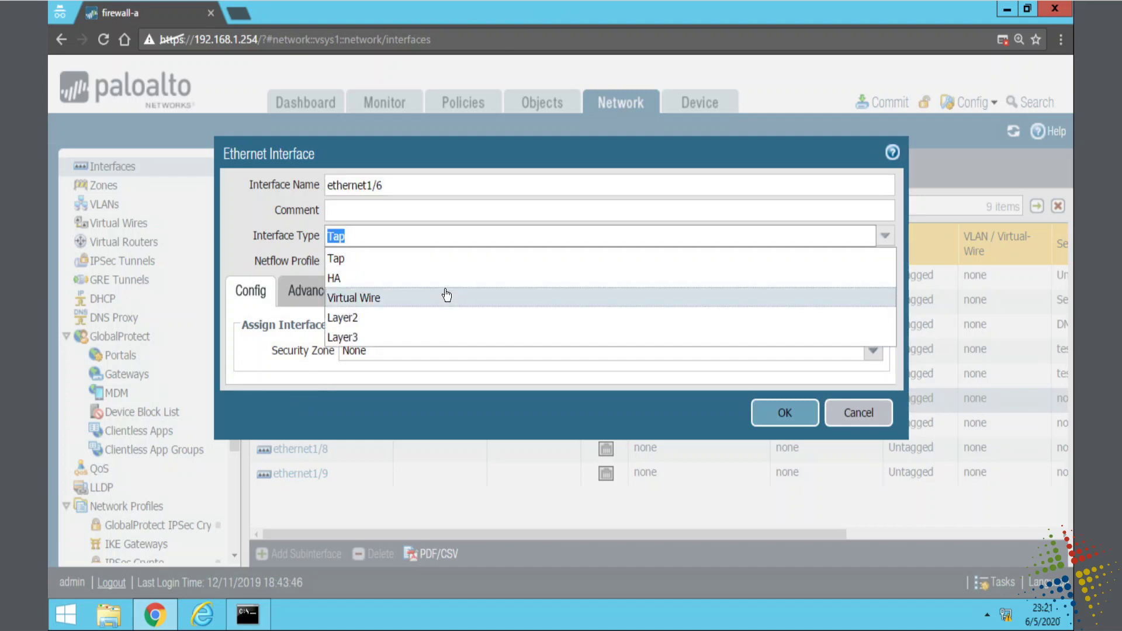
pyautogui.click(426, 298)
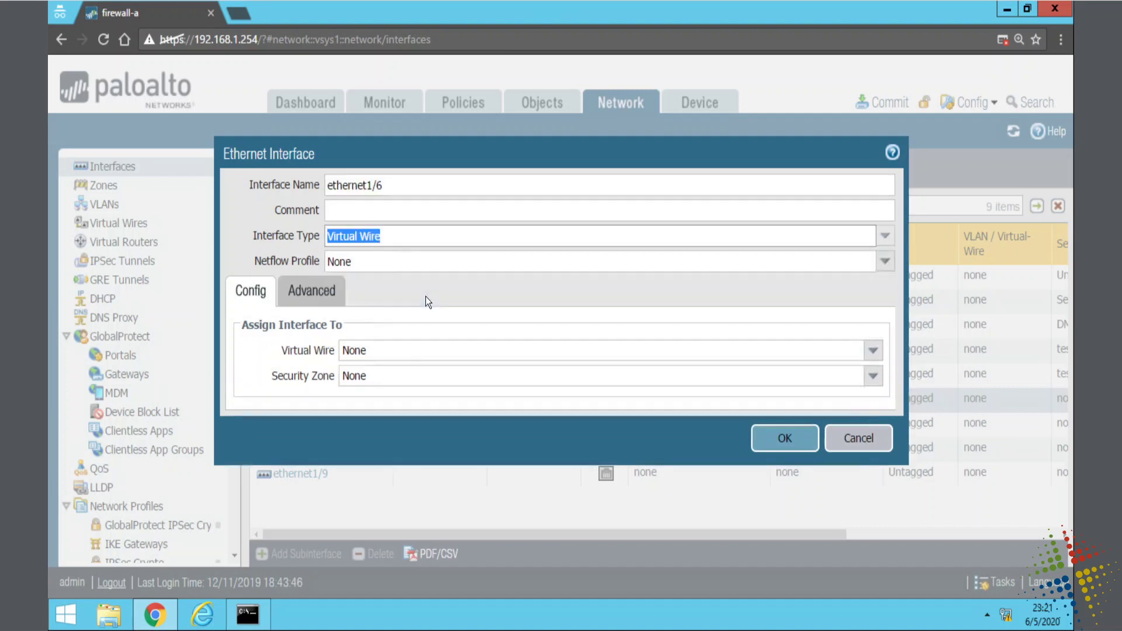
pyautogui.click(873, 376)
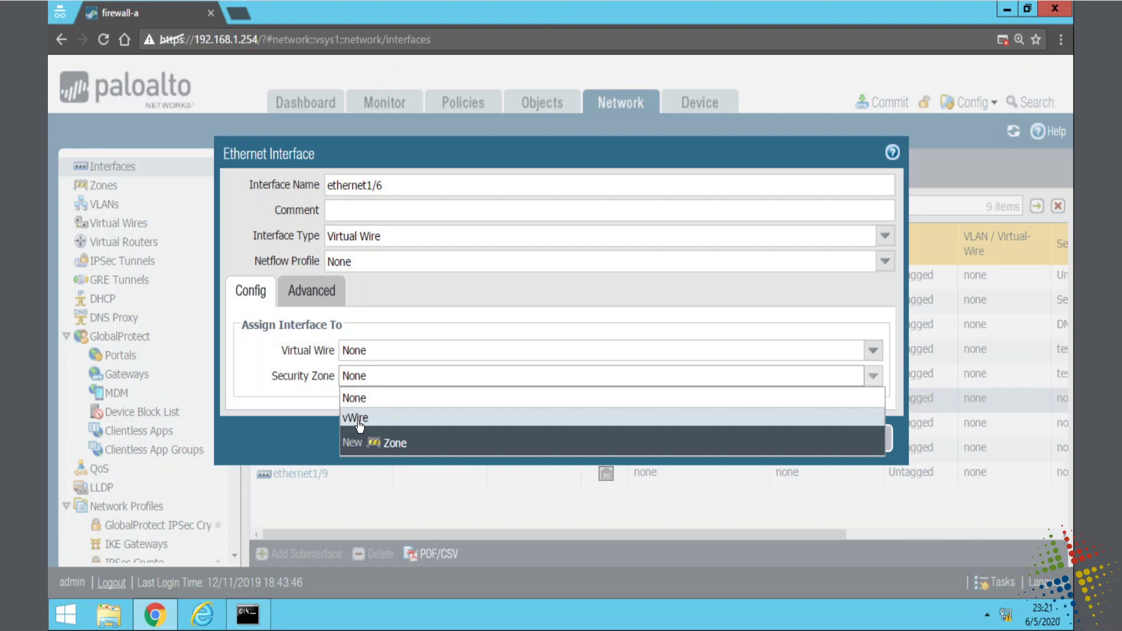
pyautogui.click(356, 418)
# Create a new virtual wire named 'test vWire', assign it to ethernet1/6, and save.
pyautogui.click(403, 350)
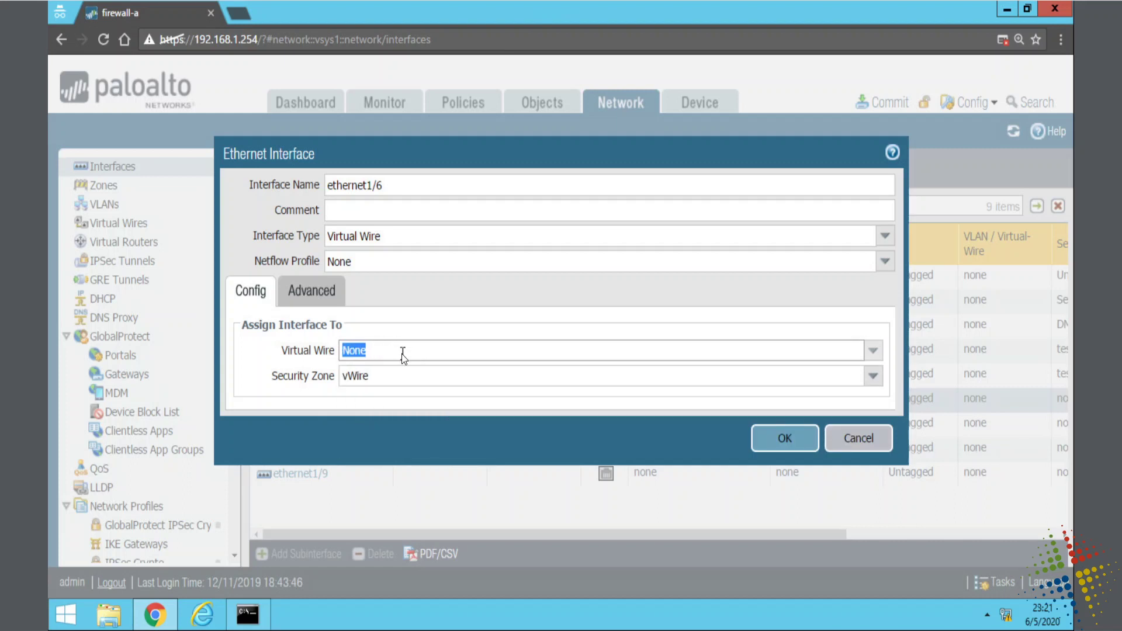
pyautogui.click(873, 350)
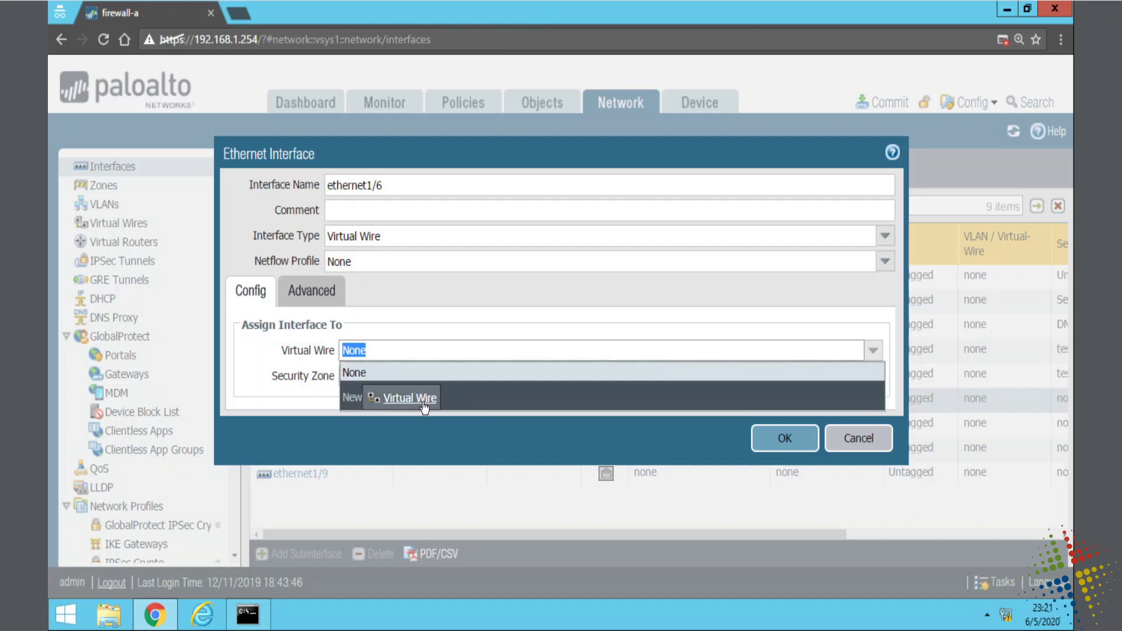
pyautogui.click(424, 407)
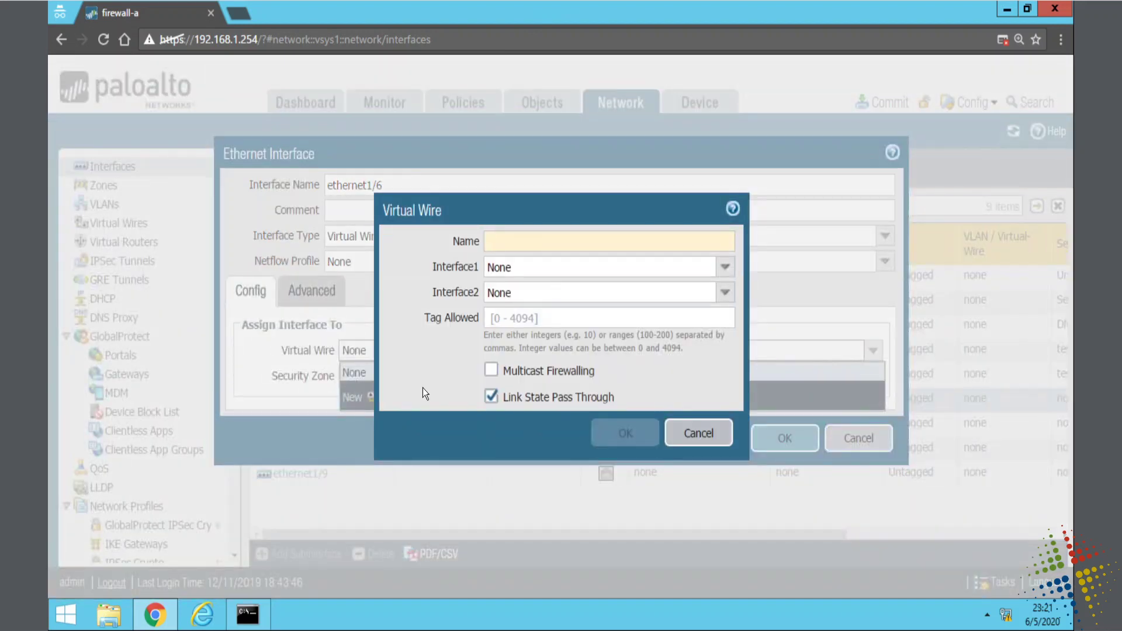
pyautogui.click(577, 245)
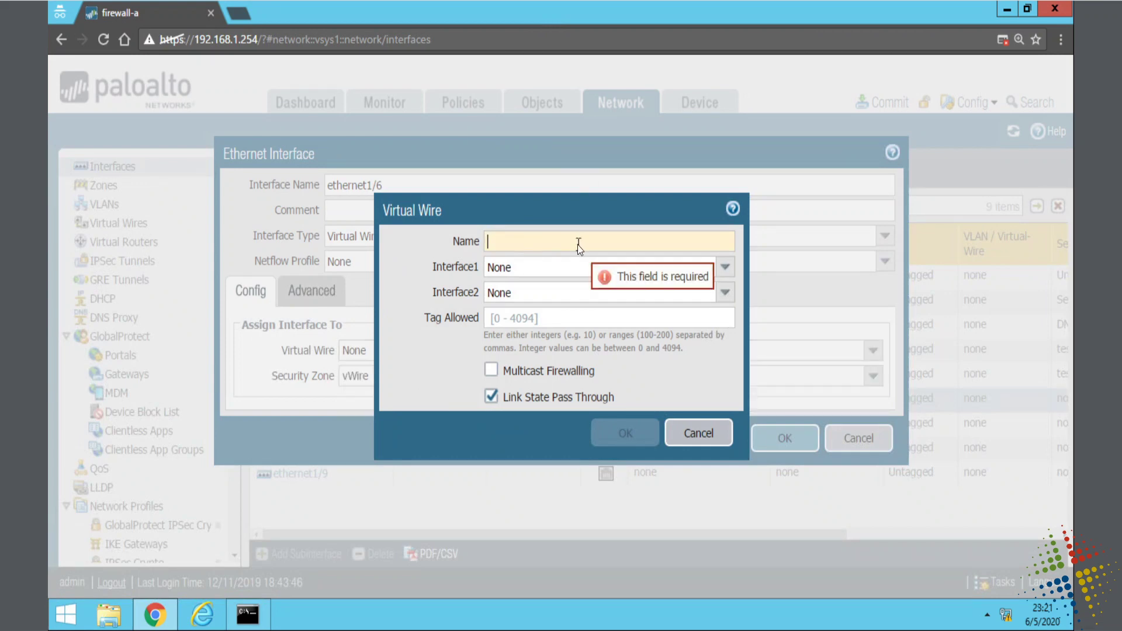
pyautogui.write('test vWire')
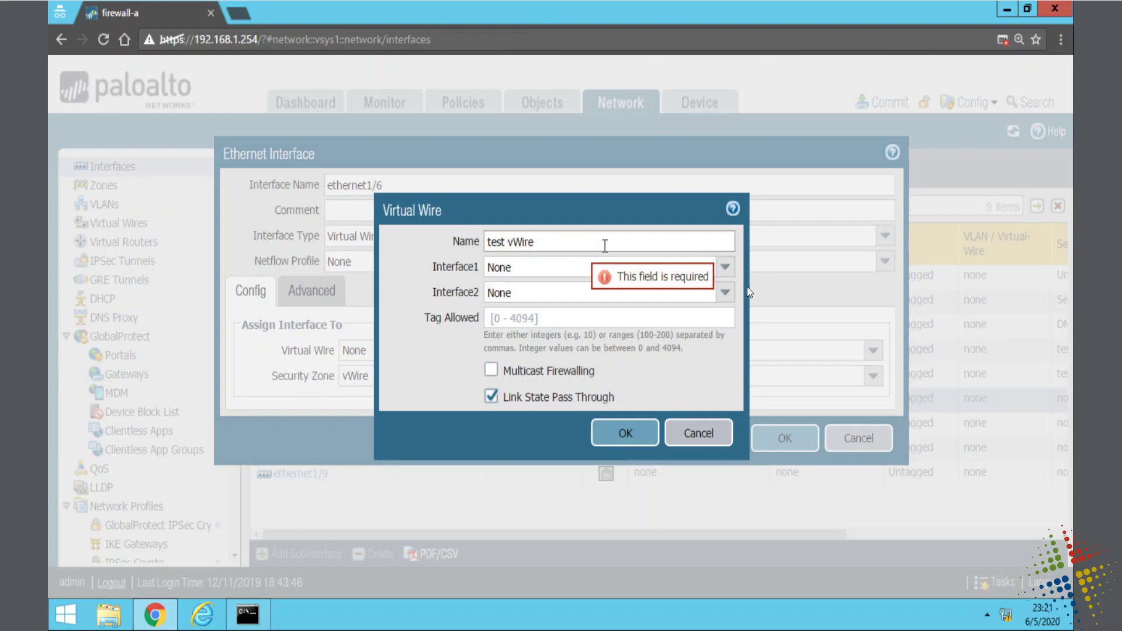
pyautogui.click(725, 266)
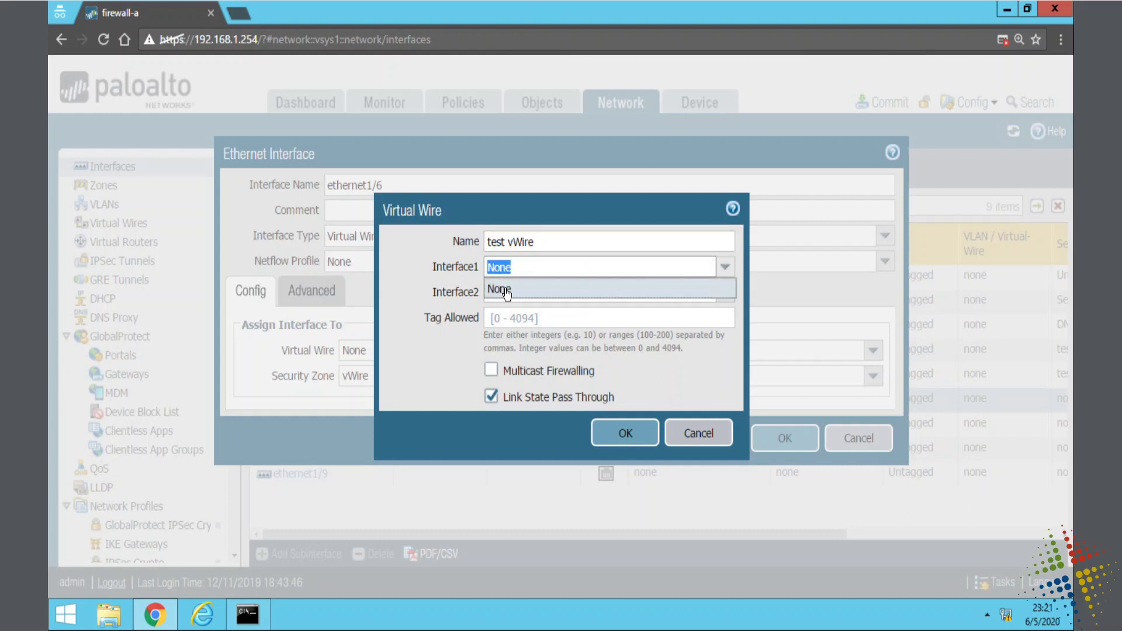
pyautogui.click(465, 255)
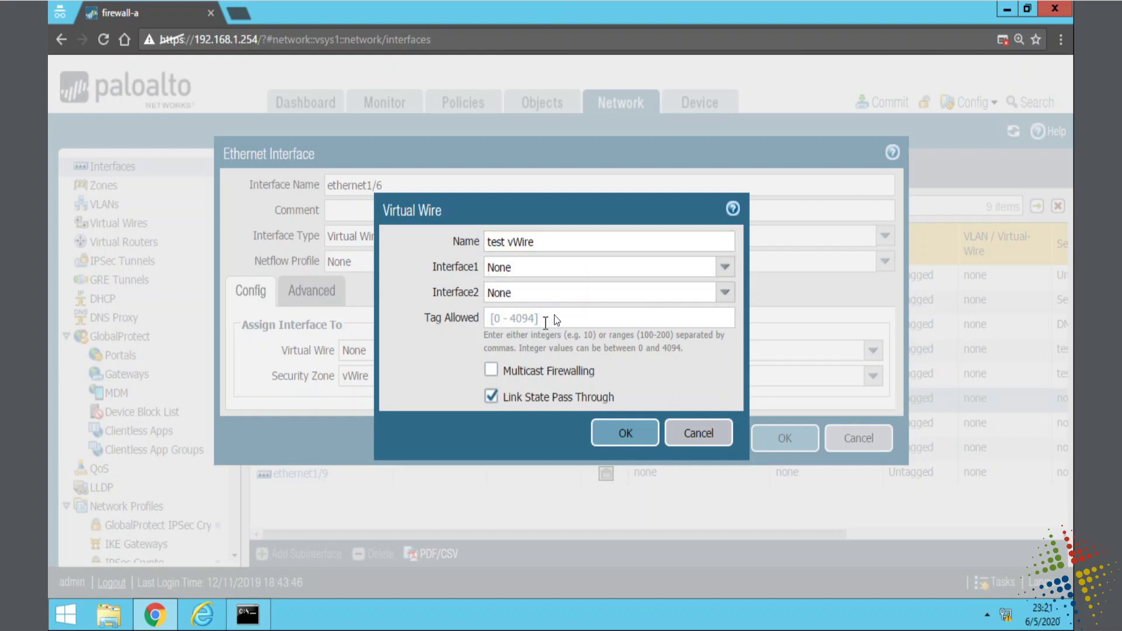
pyautogui.click(631, 433)
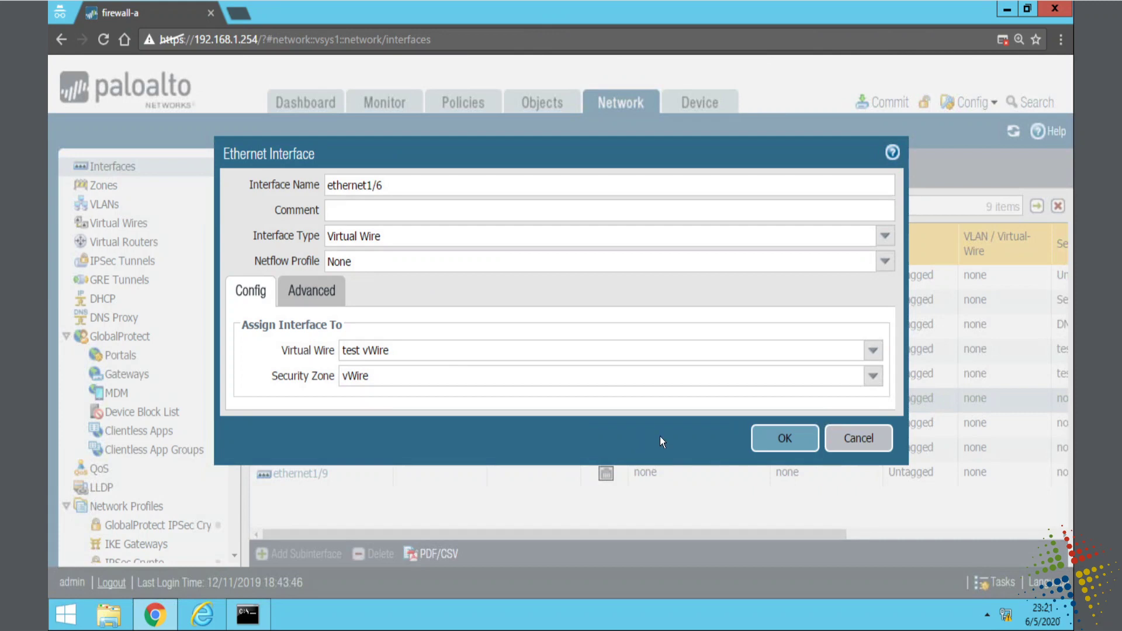
pyautogui.click(767, 437)
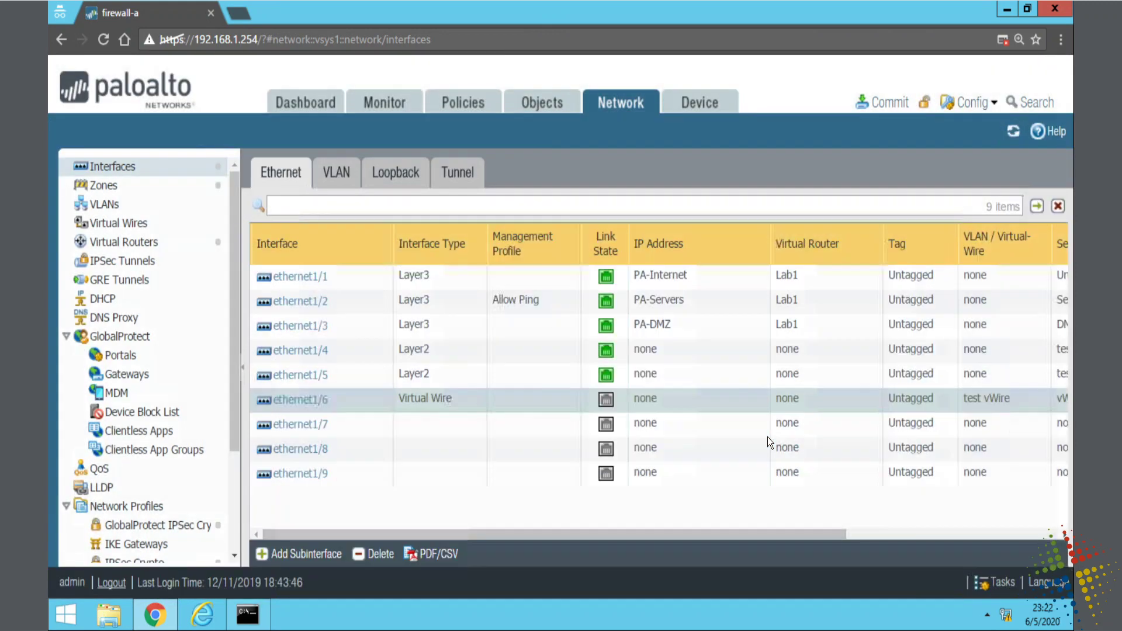
# Configure ethernet1/7 as Virtual Wire type on 'test vWire' in zone vWire and save.
pyautogui.click(321, 431)
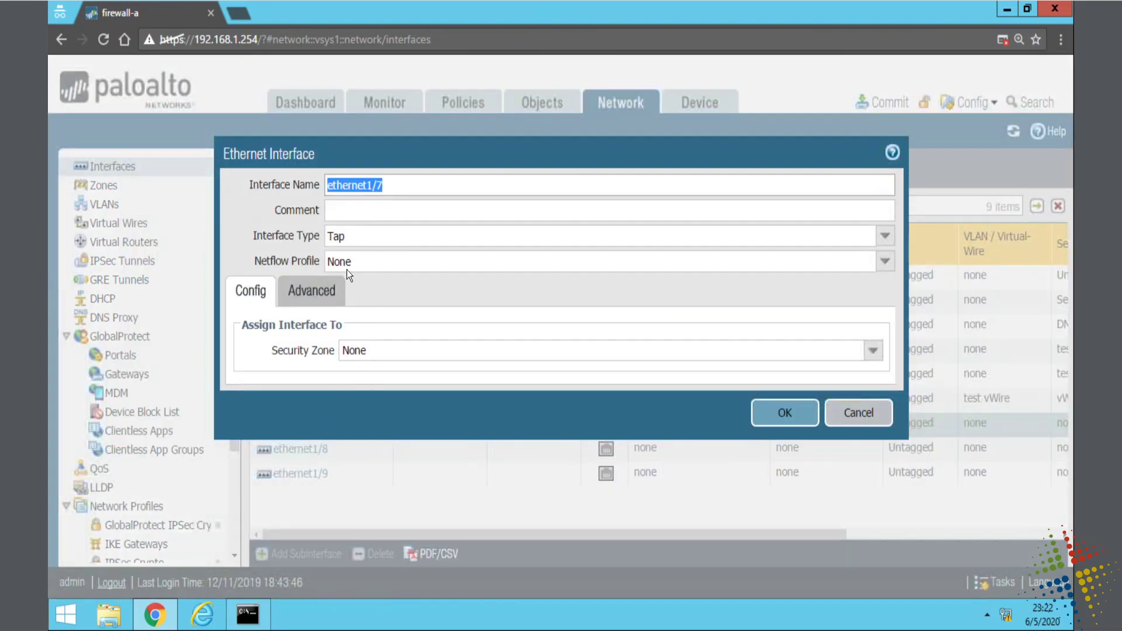
pyautogui.click(883, 236)
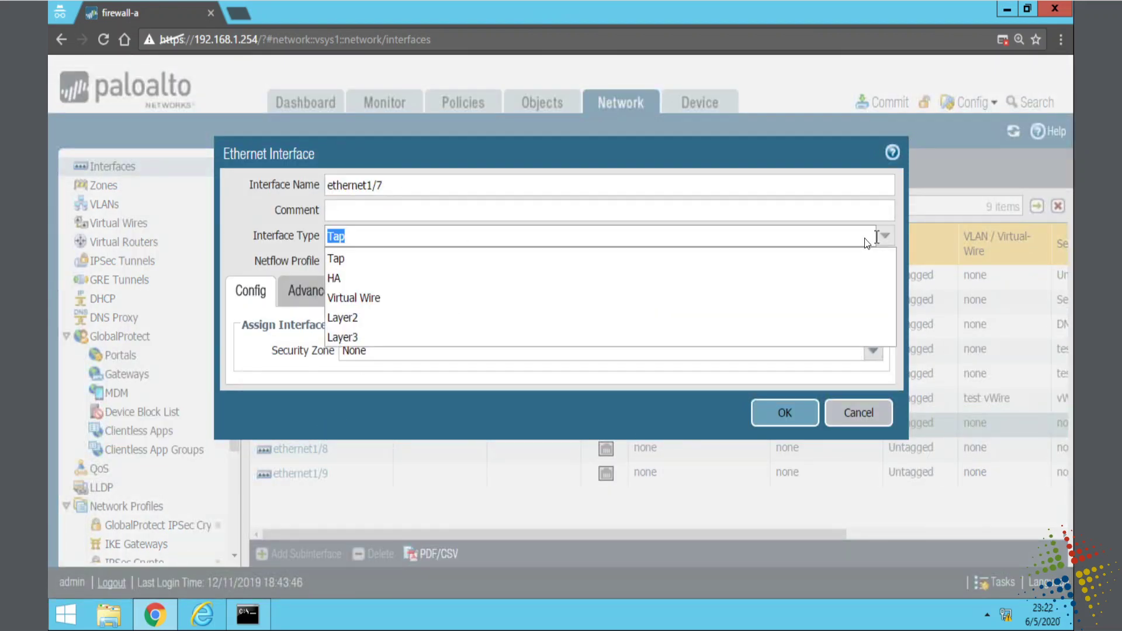
pyautogui.click(349, 299)
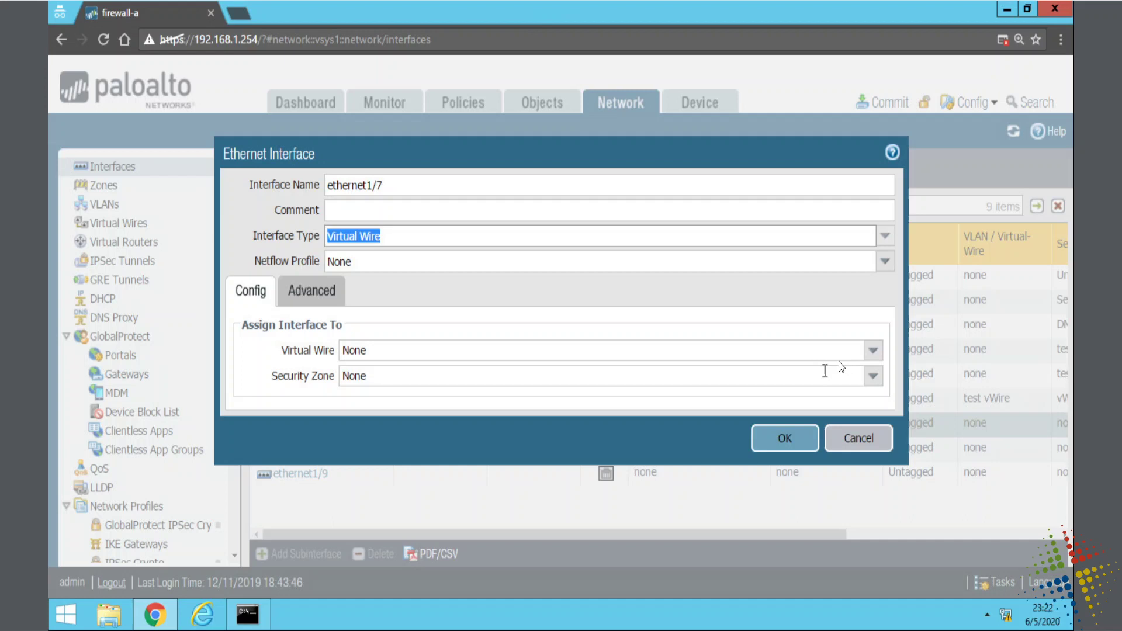
pyautogui.click(873, 351)
pyautogui.click(390, 392)
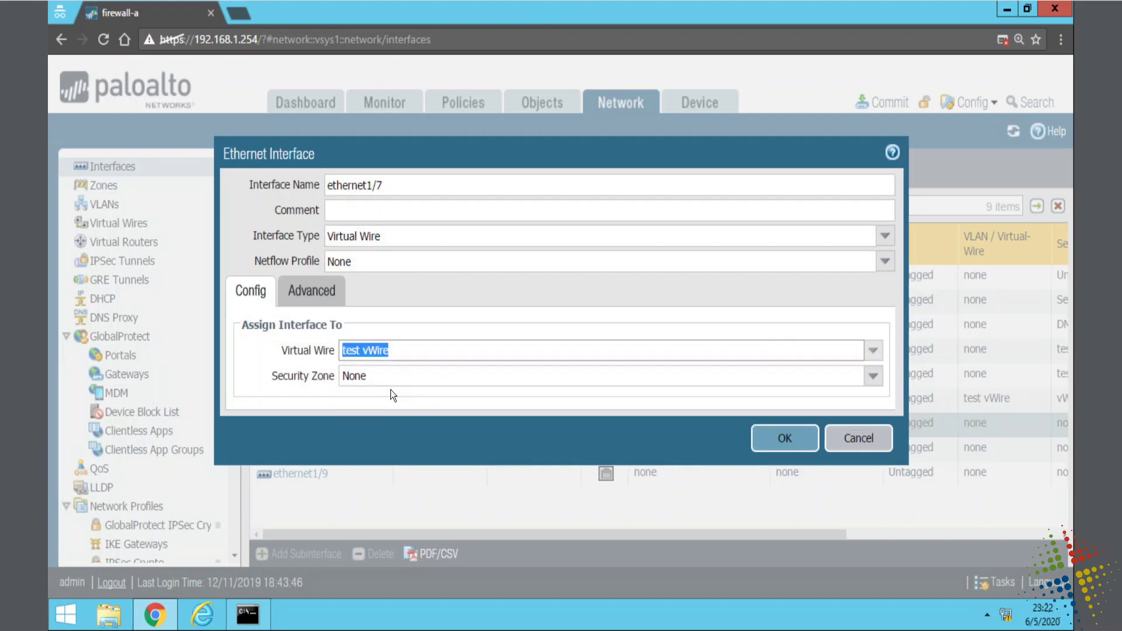
pyautogui.click(872, 375)
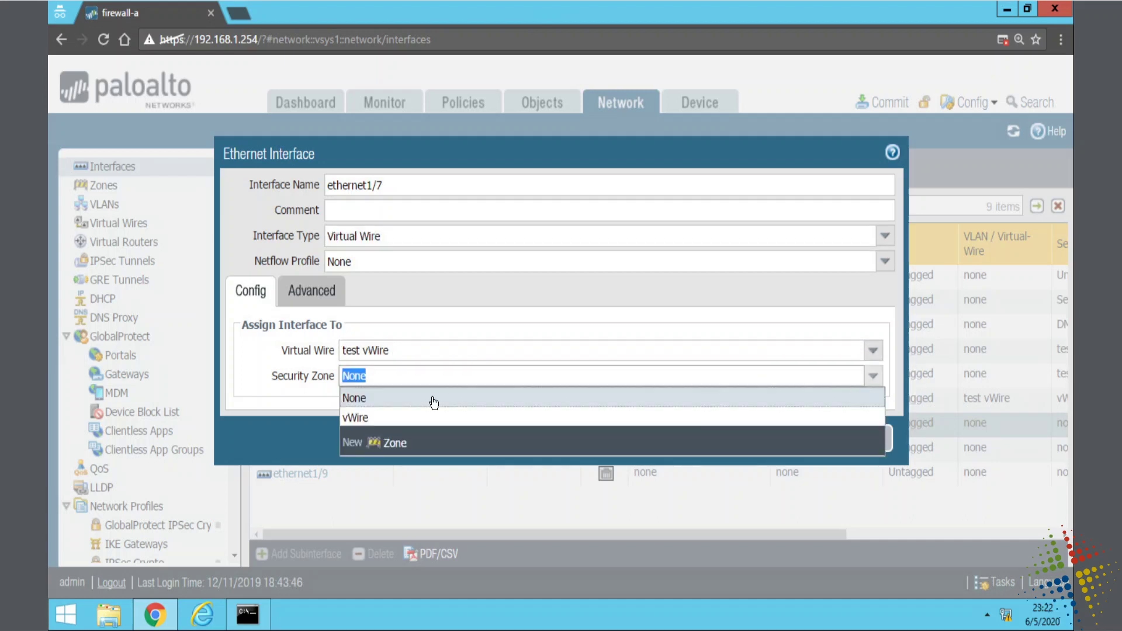
pyautogui.click(415, 419)
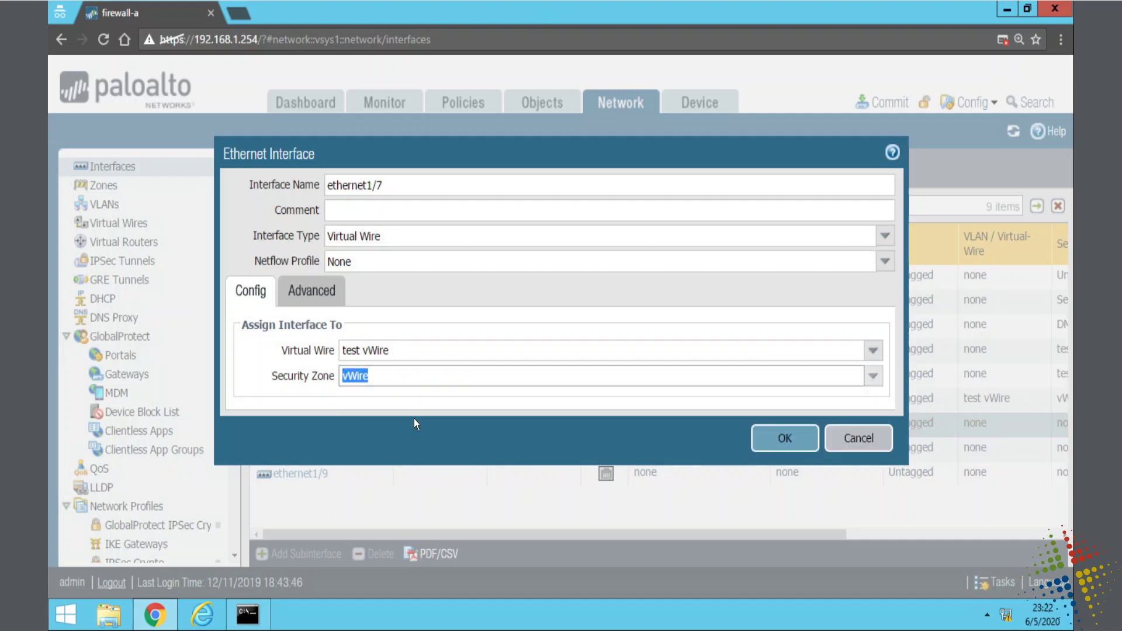
pyautogui.click(773, 439)
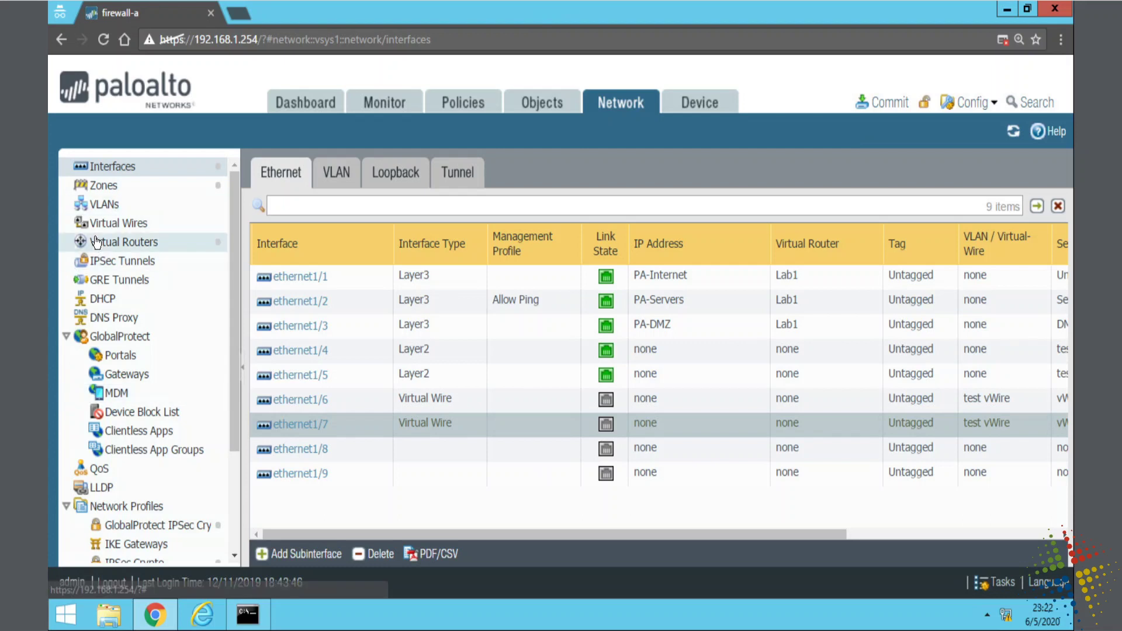
# Confirm 'test vWire' pairs ethernet1/6 and ethernet1/7, then commit all changes successfully.
pyautogui.click(143, 231)
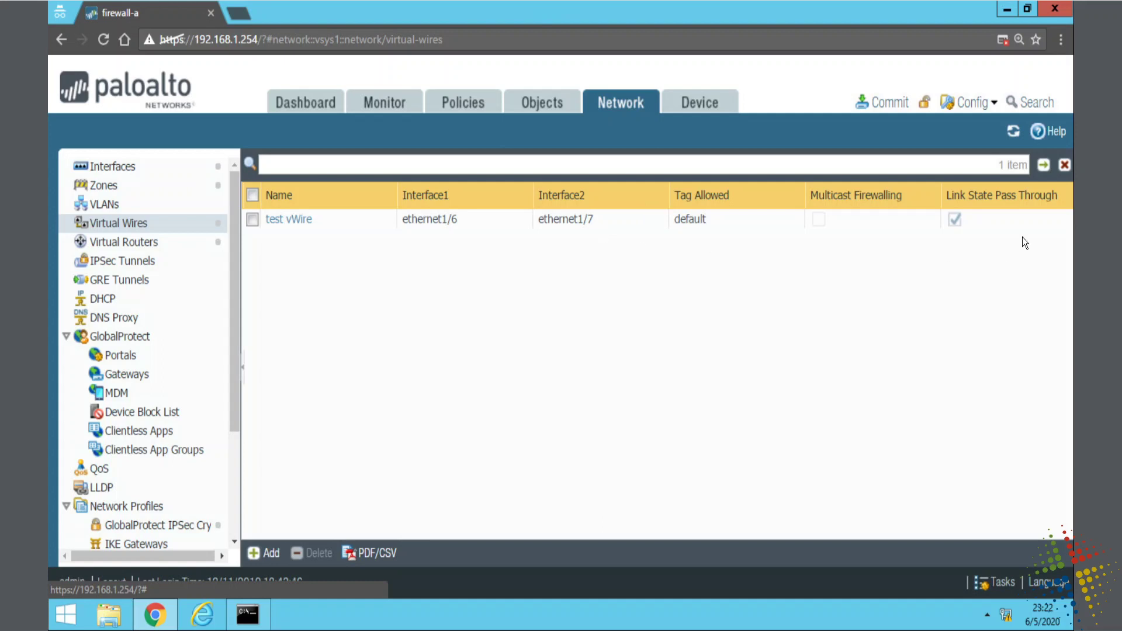
pyautogui.click(889, 104)
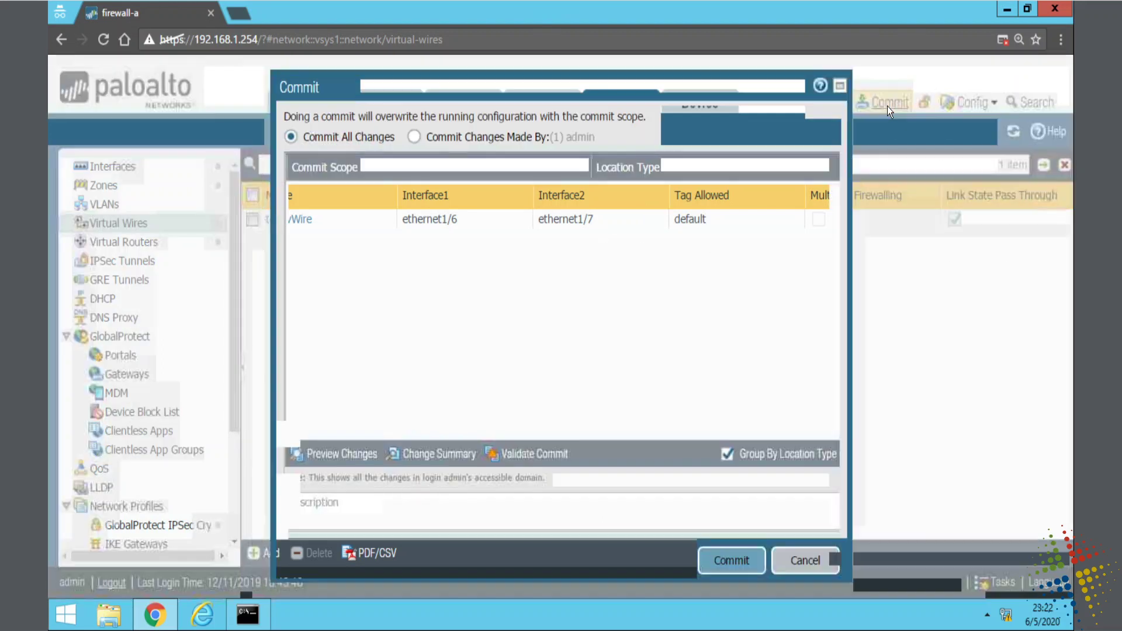
pyautogui.click(716, 570)
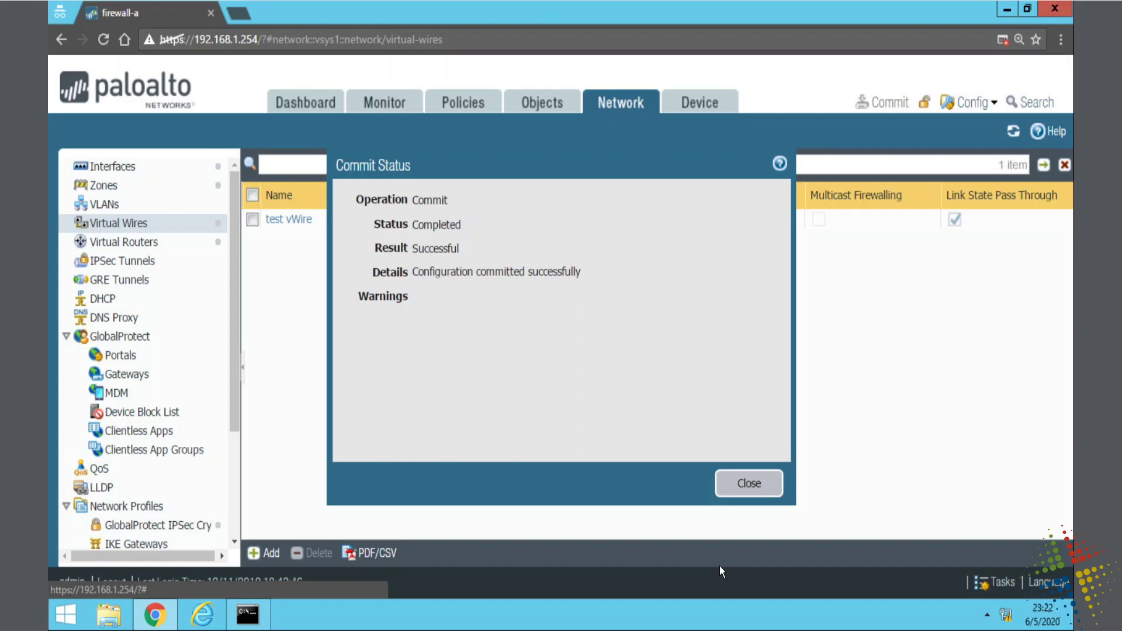
pyautogui.click(741, 490)
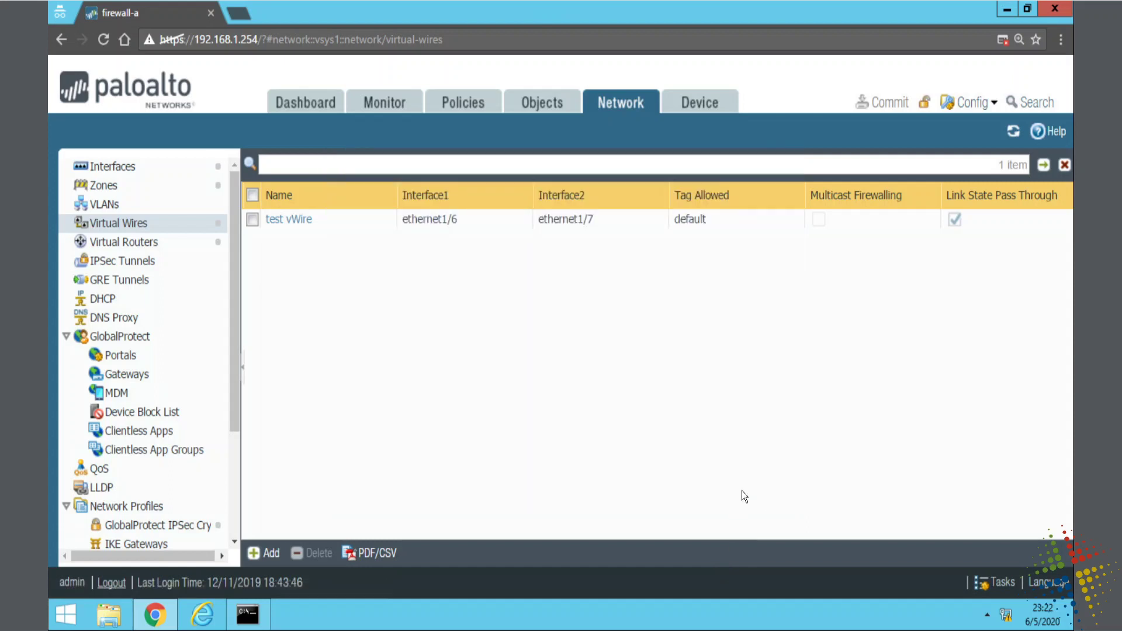